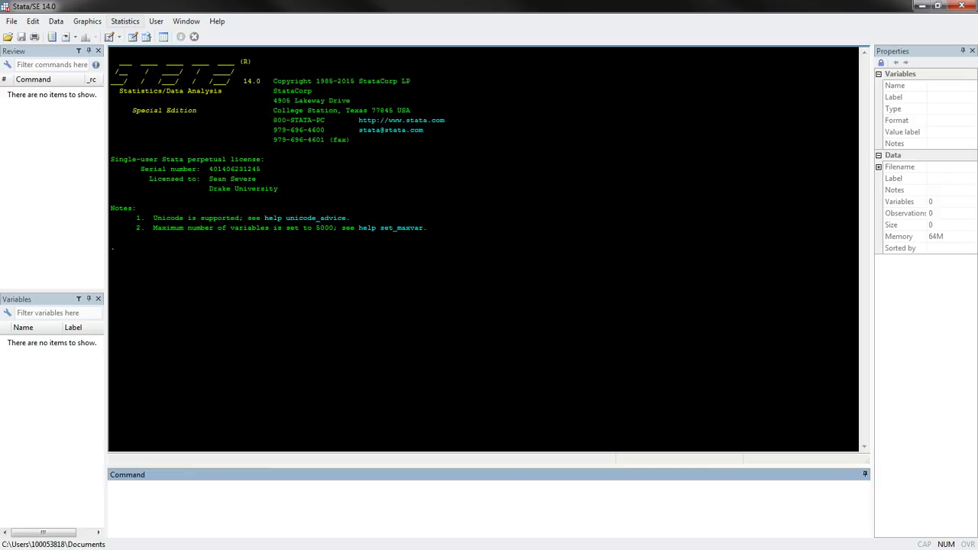
left_click(125, 21)
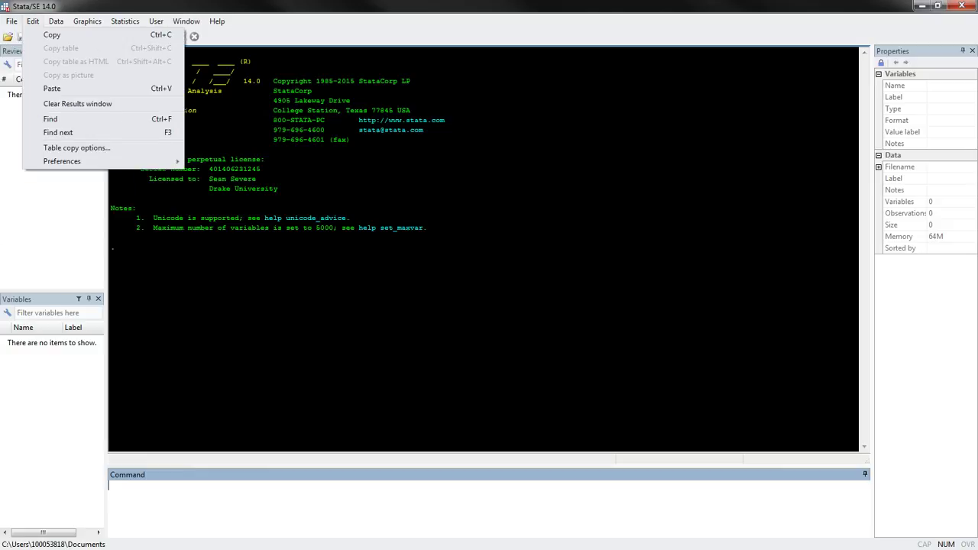
mouse_move(87, 21)
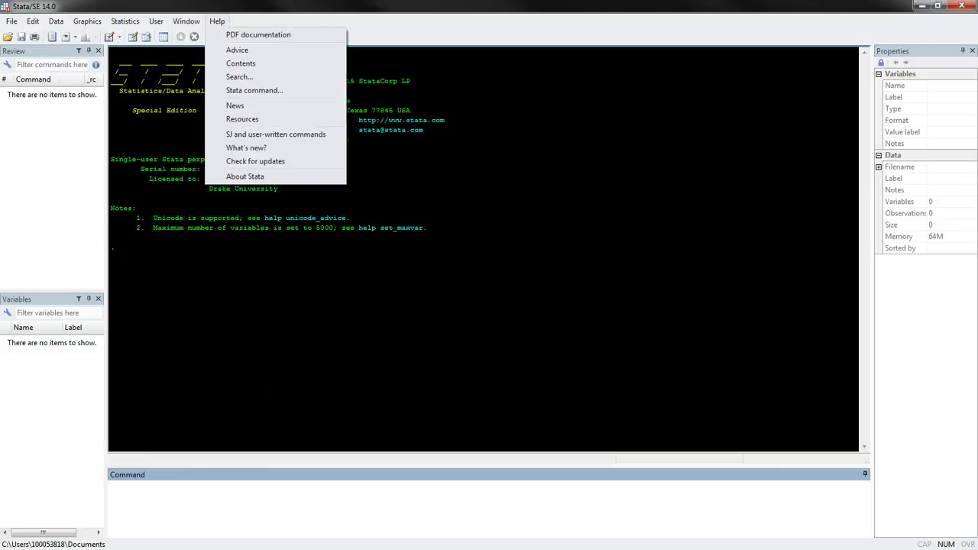
left_click(216, 22)
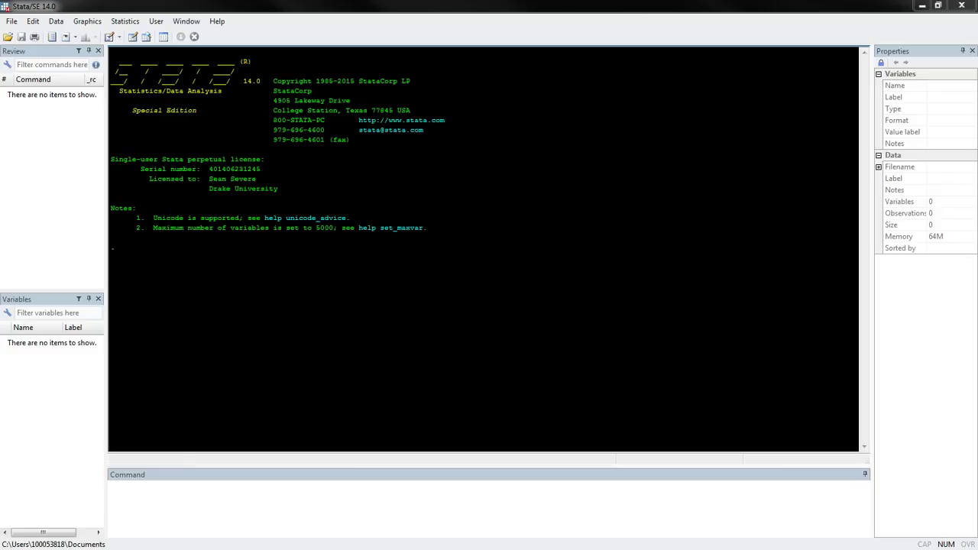
key("super+Up")
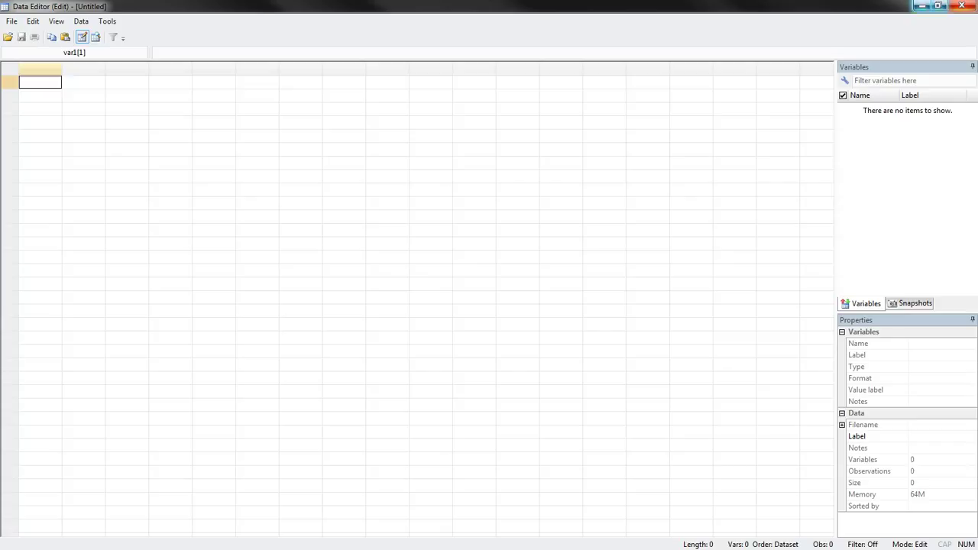
left_click(961, 6)
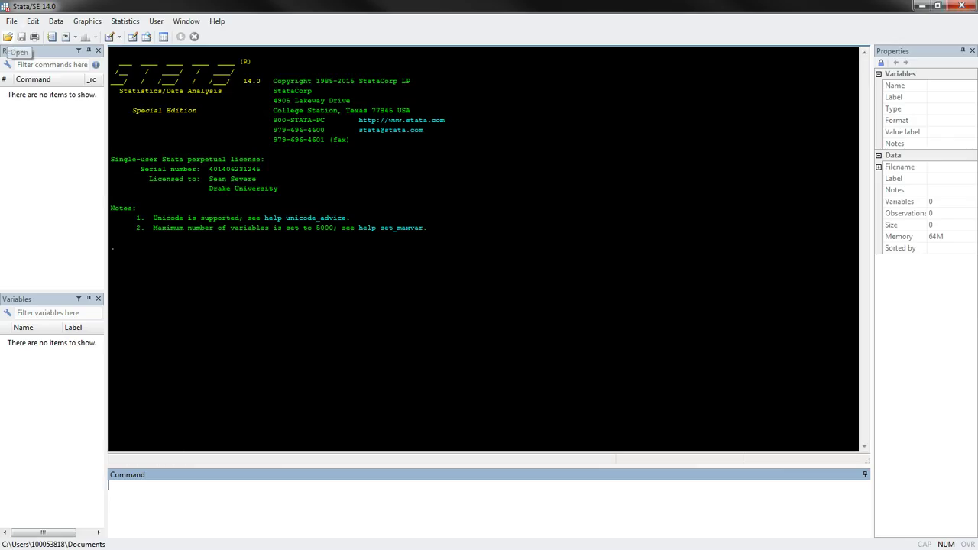
left_click(8, 37)
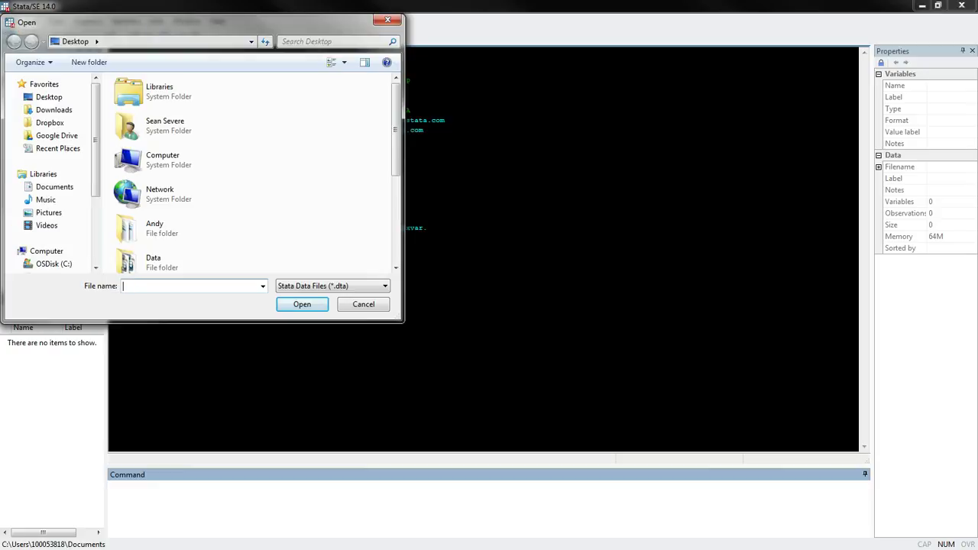
left_click_drag(395, 128, 396, 213)
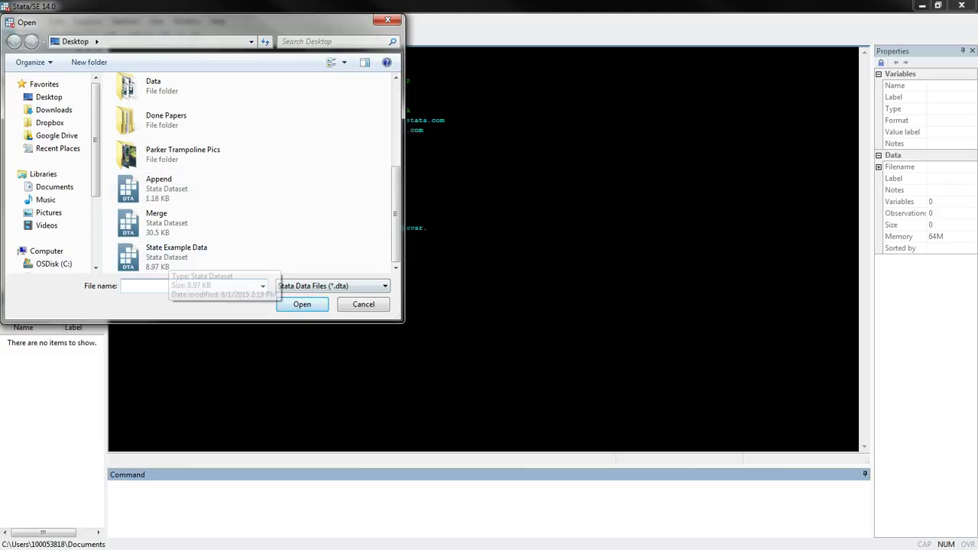
left_click(364, 304)
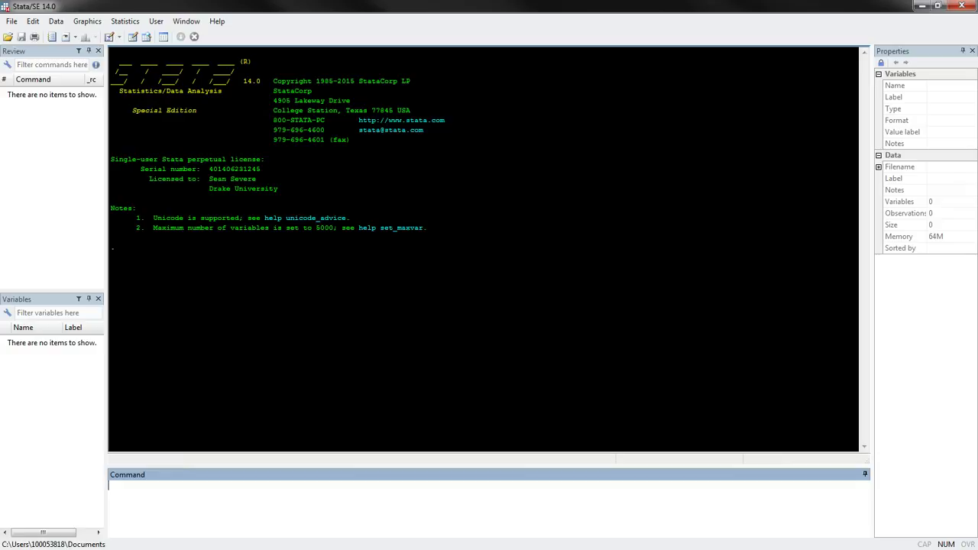
Check for program updates by running the command "update all".
type("update all")
key("Return")
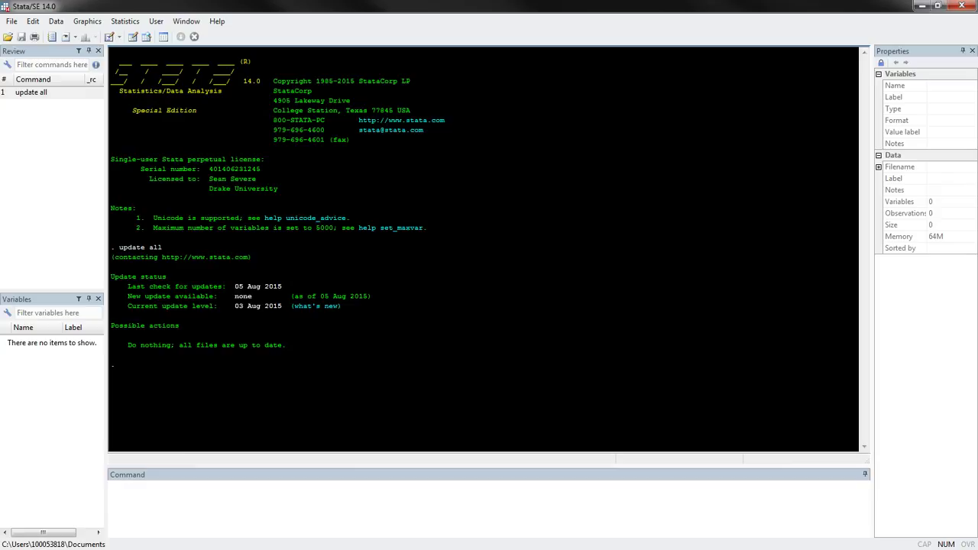
Open the help page for the summarize command by running "help summarize".
left_click(110, 486)
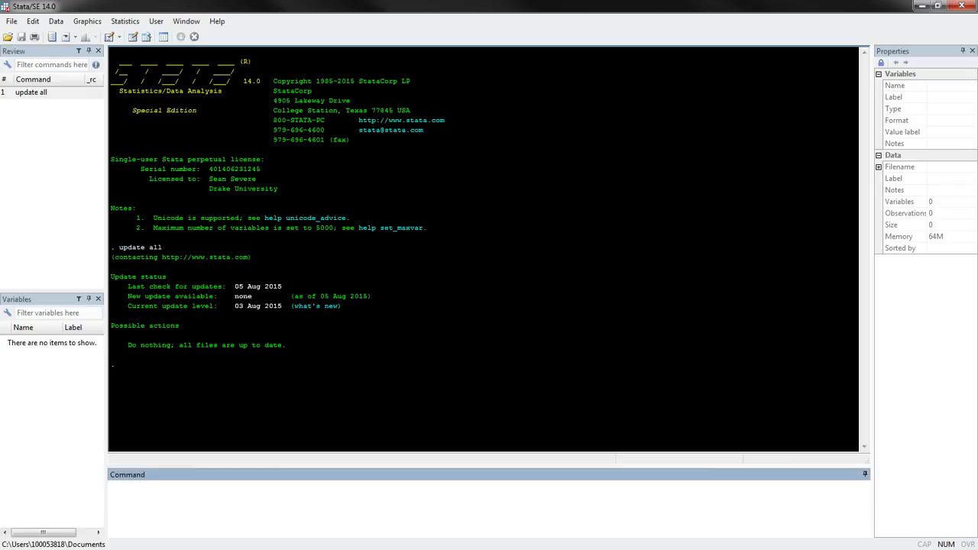
type("help summarize")
key("Return")
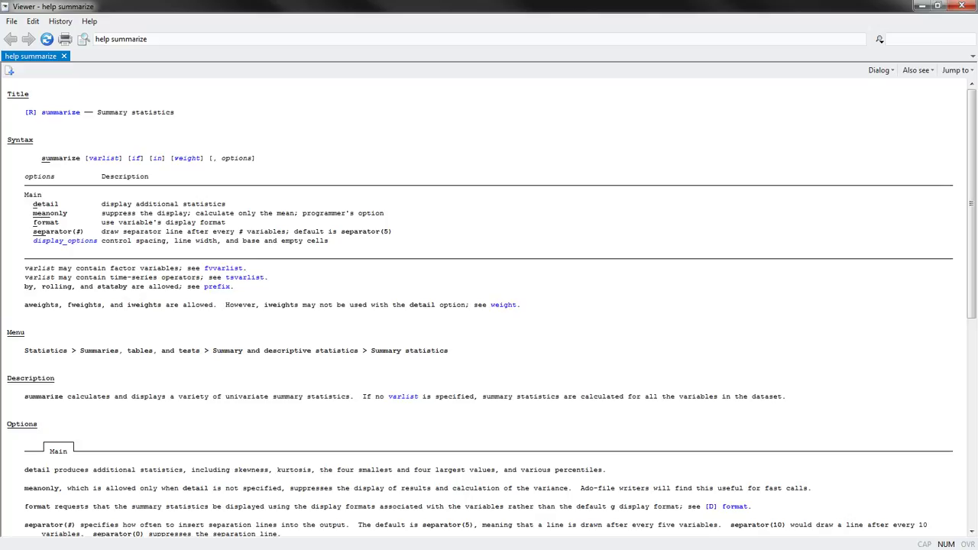
Examine the summarize help page, covering its syntax, options, examples and stored results.
scroll(489, 306, "down", 3)
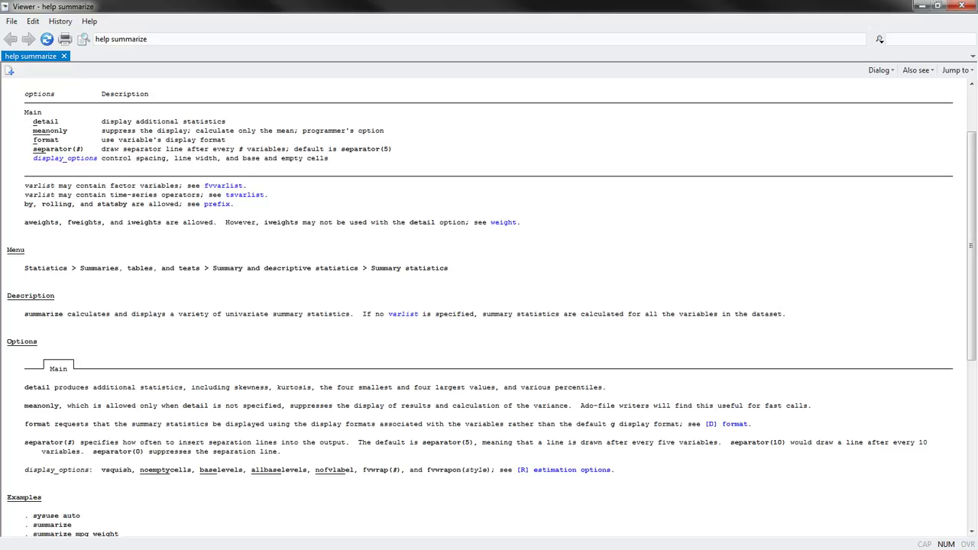
scroll(489, 306, "down", 1)
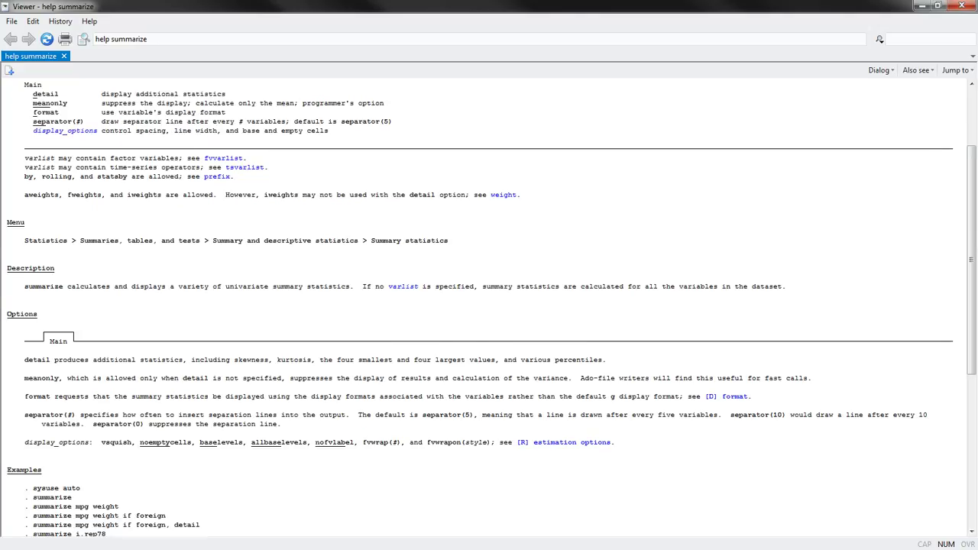
scroll(489, 306, "down", 1)
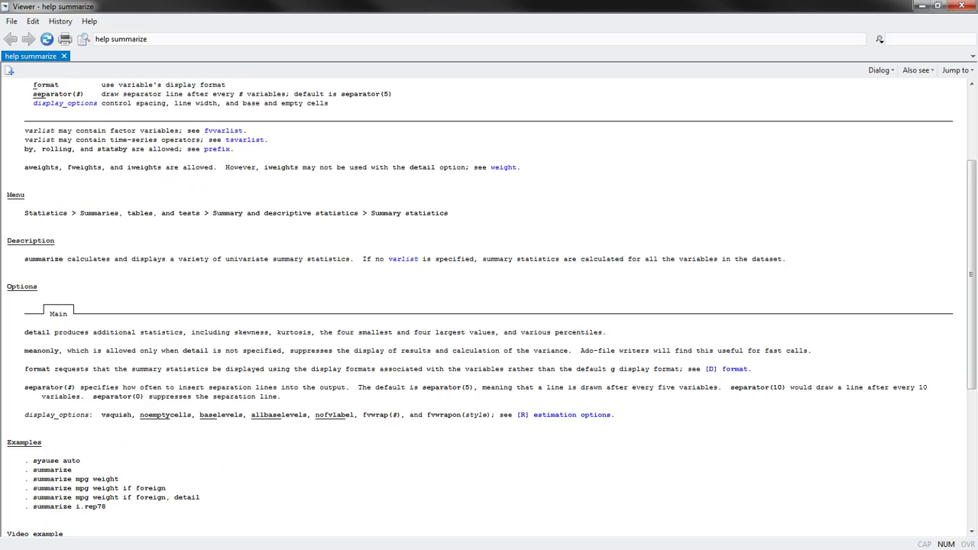
scroll(489, 305, "down", 1)
scroll(489, 306, "down", 1)
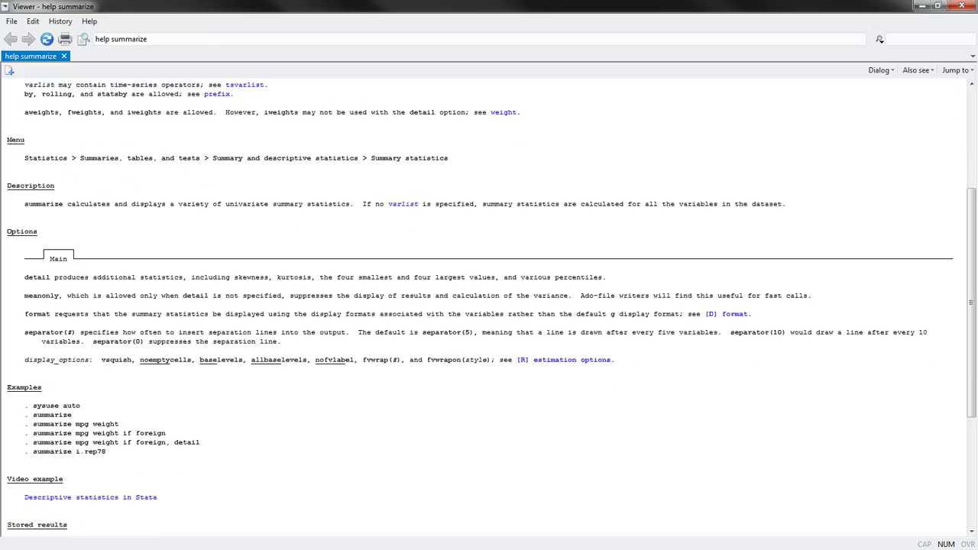
scroll(489, 305, "down", 1)
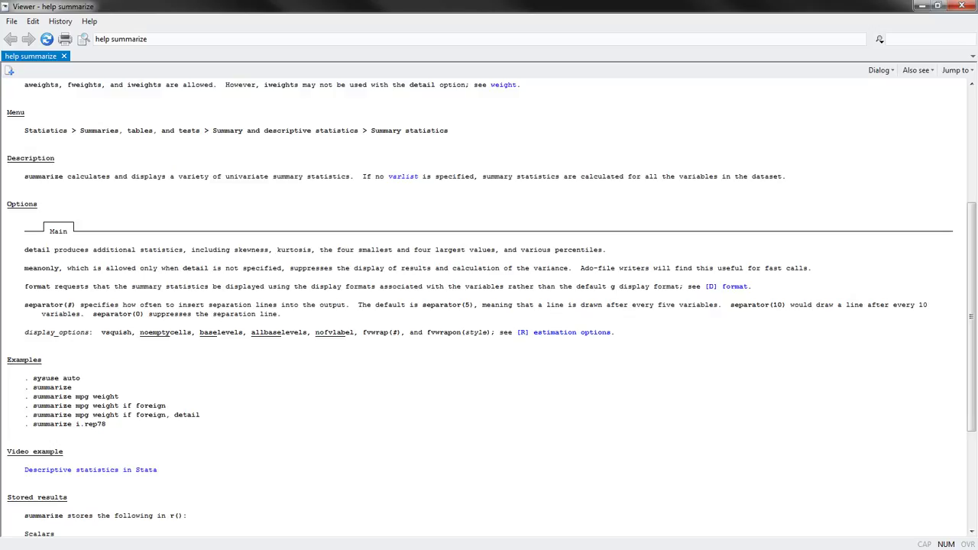
scroll(491, 311, "down", 2)
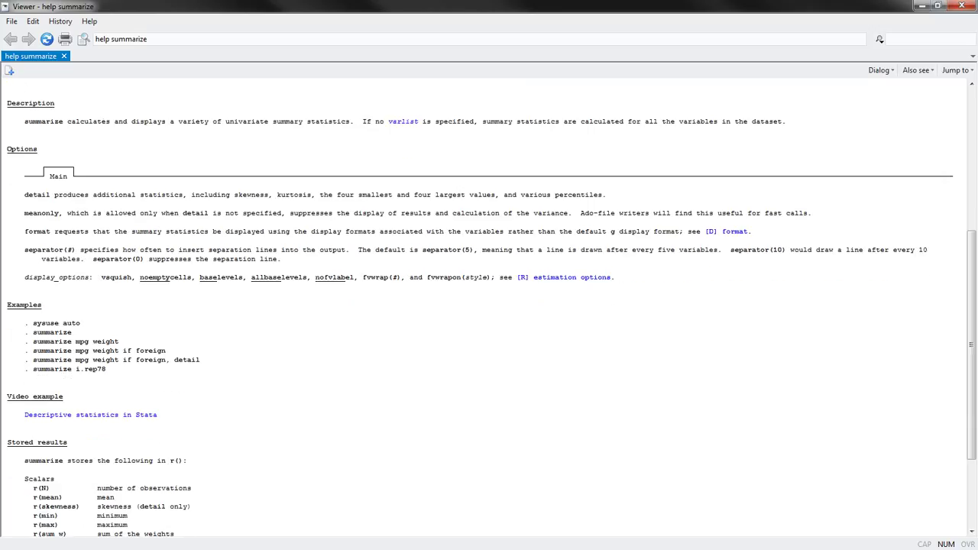
scroll(491, 319, "down", 5)
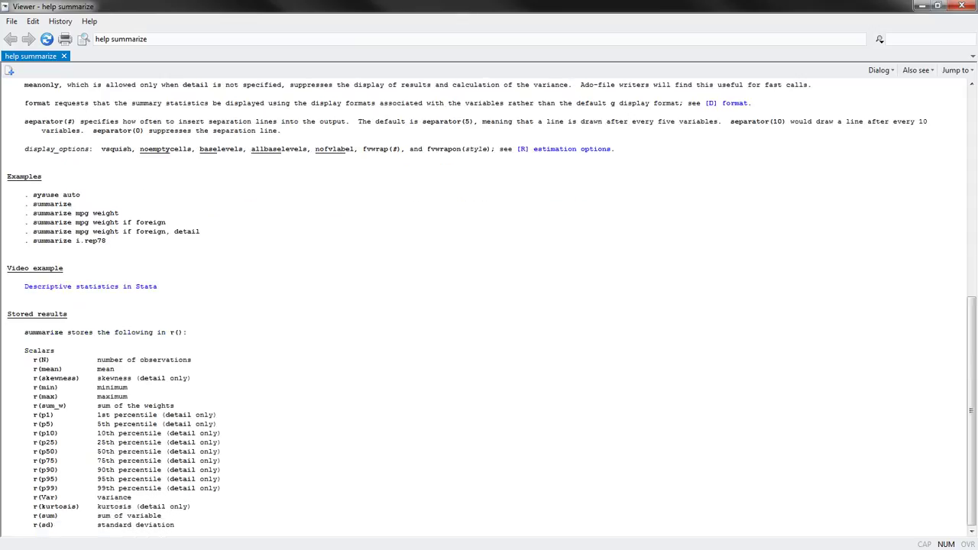
scroll(489, 306, "up", 14)
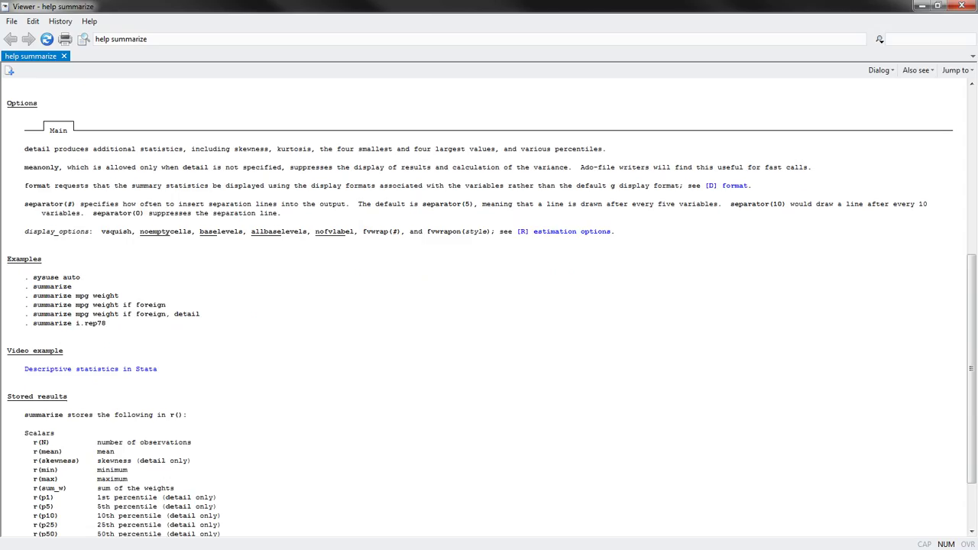
scroll(489, 314, "up", 1)
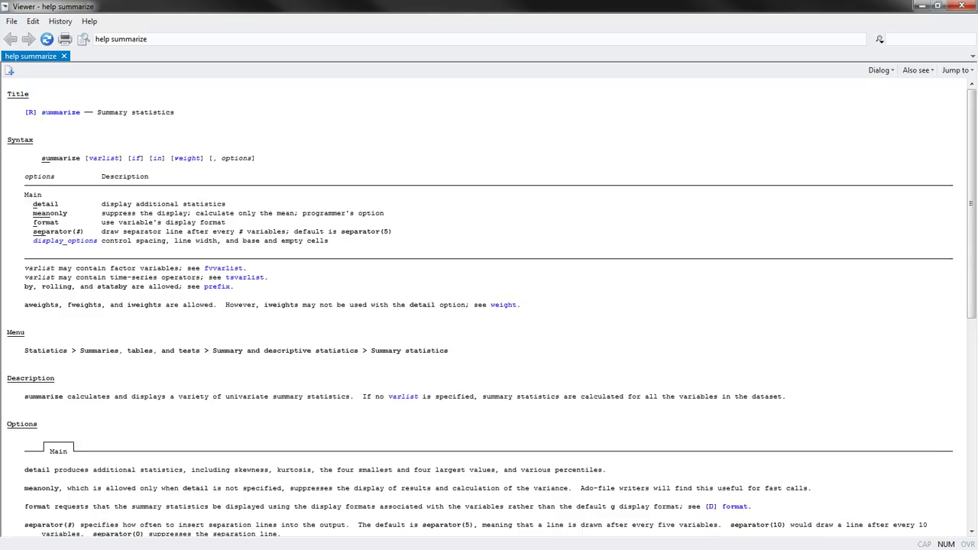
Review the scalars listed under Stored results in the summarize help and close the help viewer.
scroll(489, 306, "down", 4)
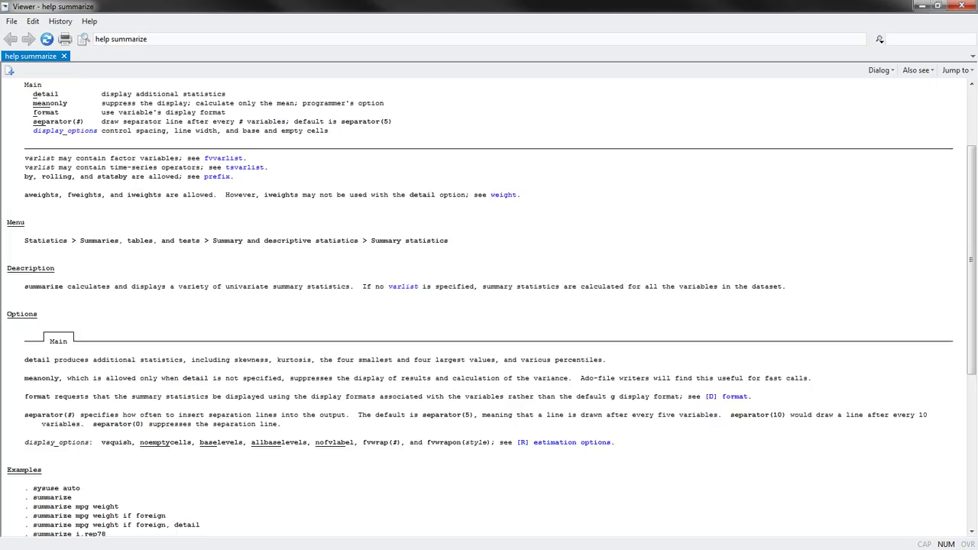
scroll(489, 305, "down", 6)
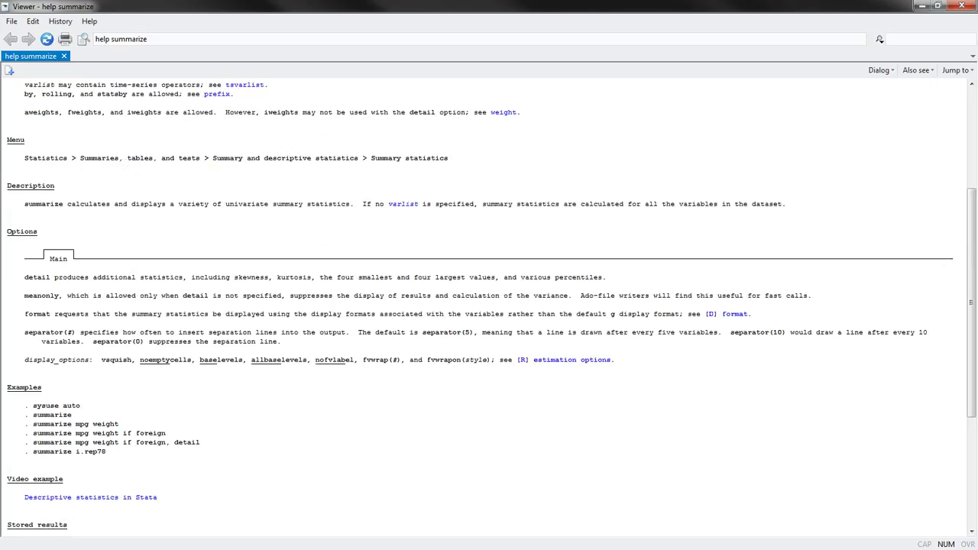
scroll(489, 305, "down", 5)
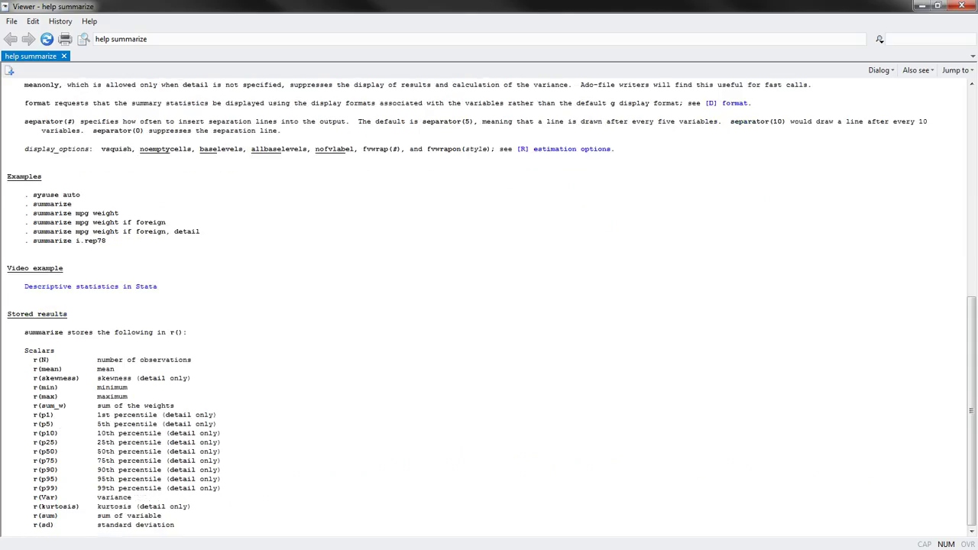
left_click_drag(33, 360, 82, 470)
left_click(83, 470)
left_click(961, 5)
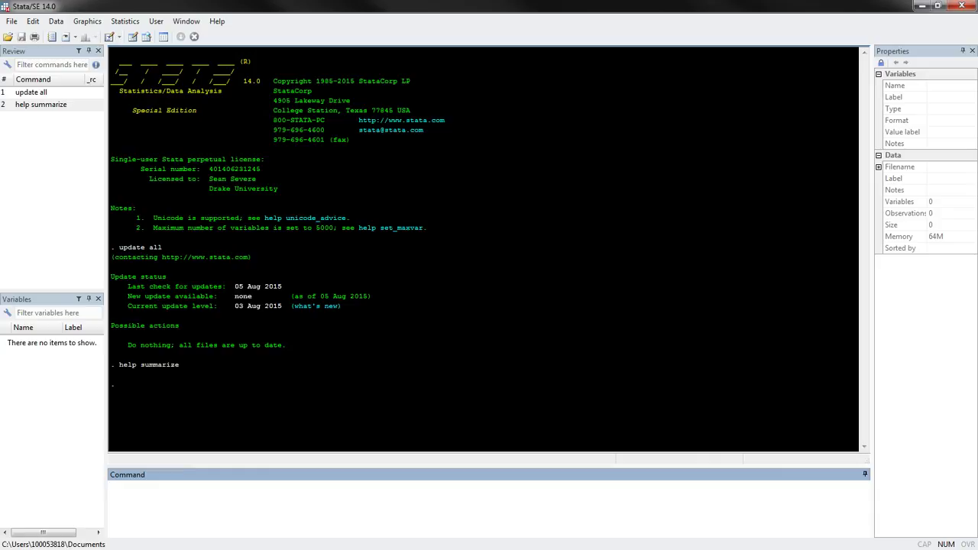
Open the Stata dataset Merge from the Desktop folder.
left_click(7, 36)
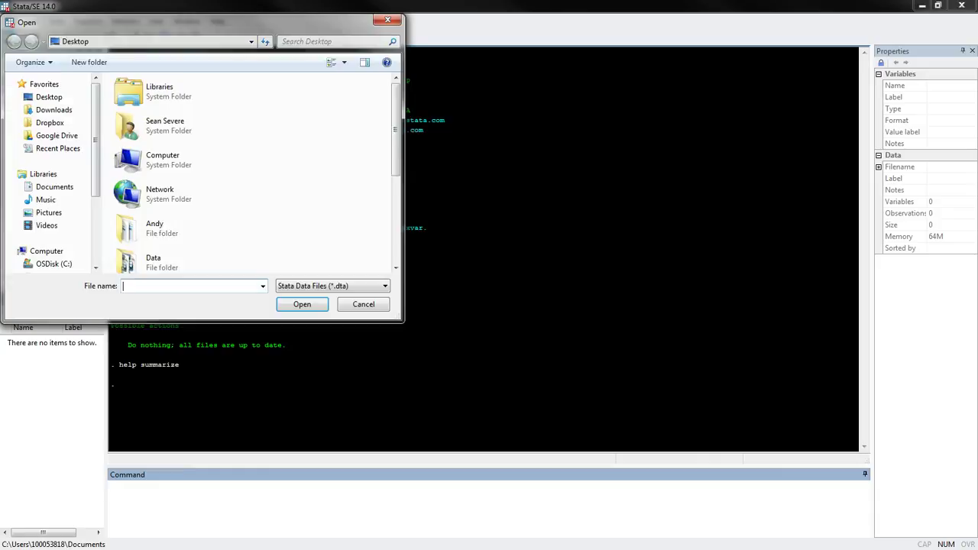
scroll(191, 256, "down", 2)
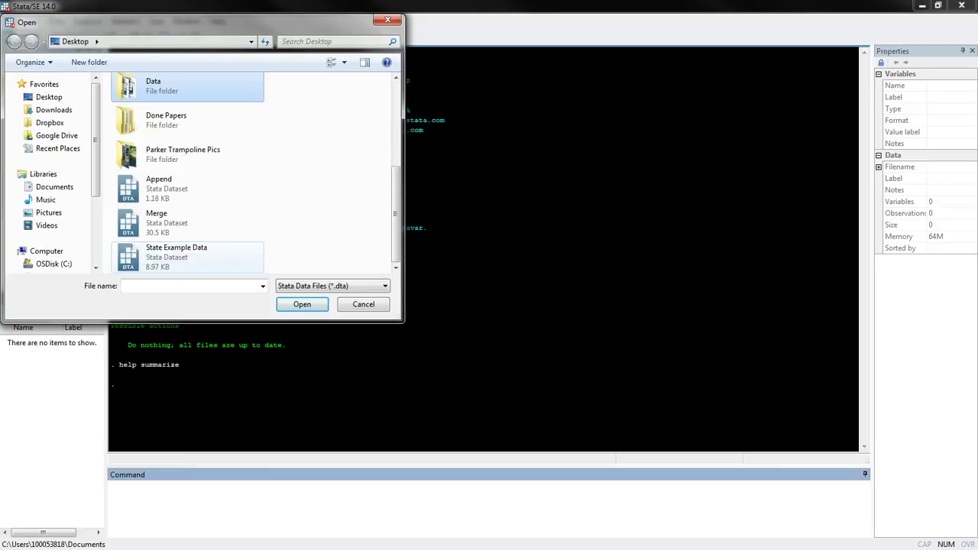
double_click(157, 222)
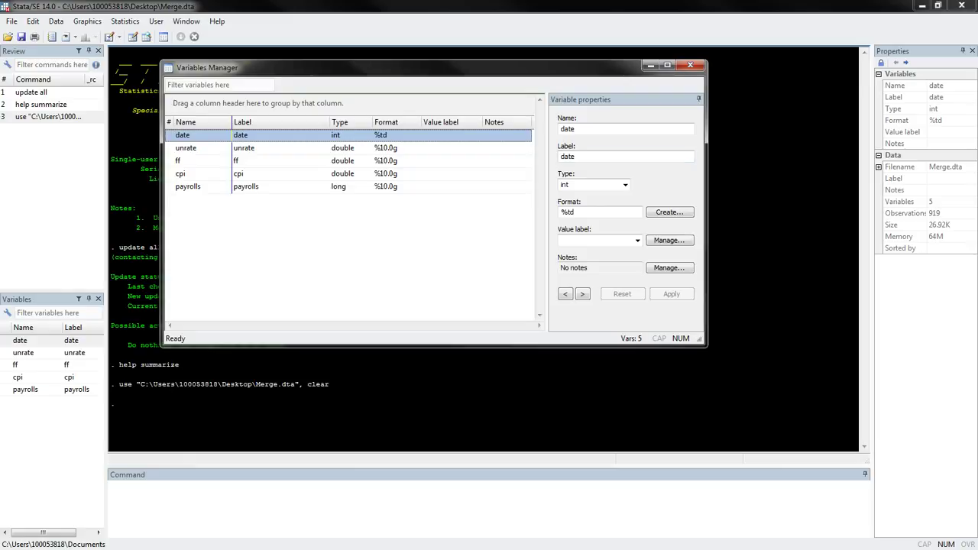
Set the date variable's label to "Calendar Day" in the Variables Manager, apply the change and close the manager.
double_click(568, 156)
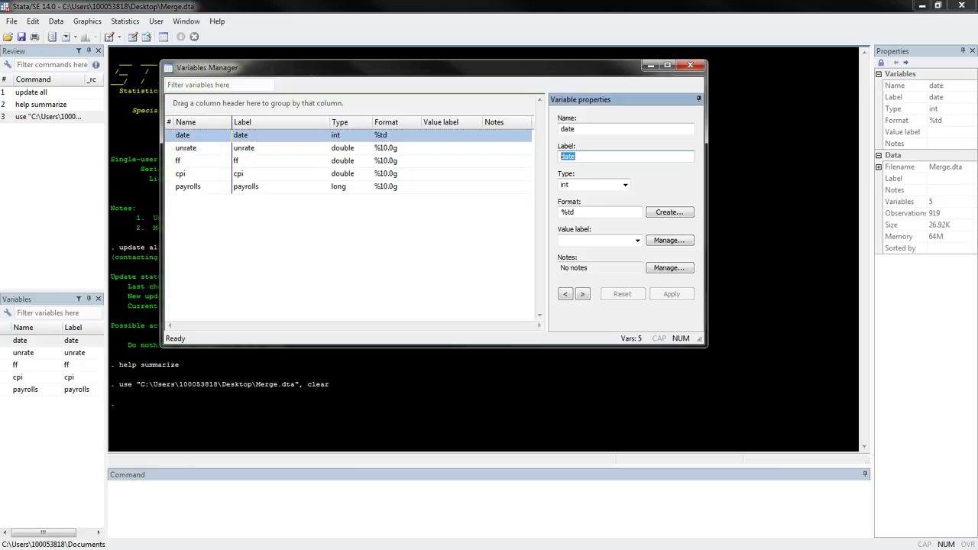
type("Calendar")
key("BackSpace")
key("BackSpace")
key("BackSpace")
key("BackSpace")
key("BackSpace")
type("endar Day")
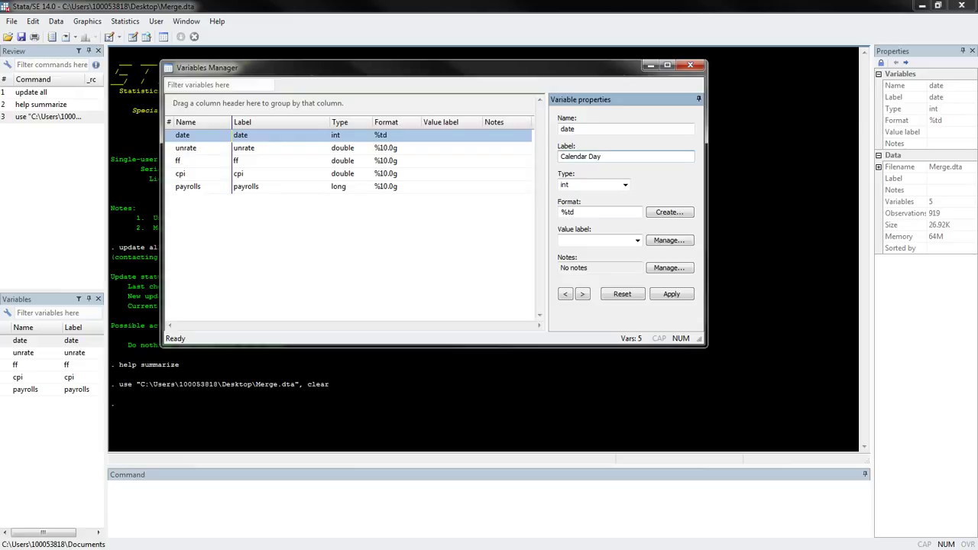
key("Return")
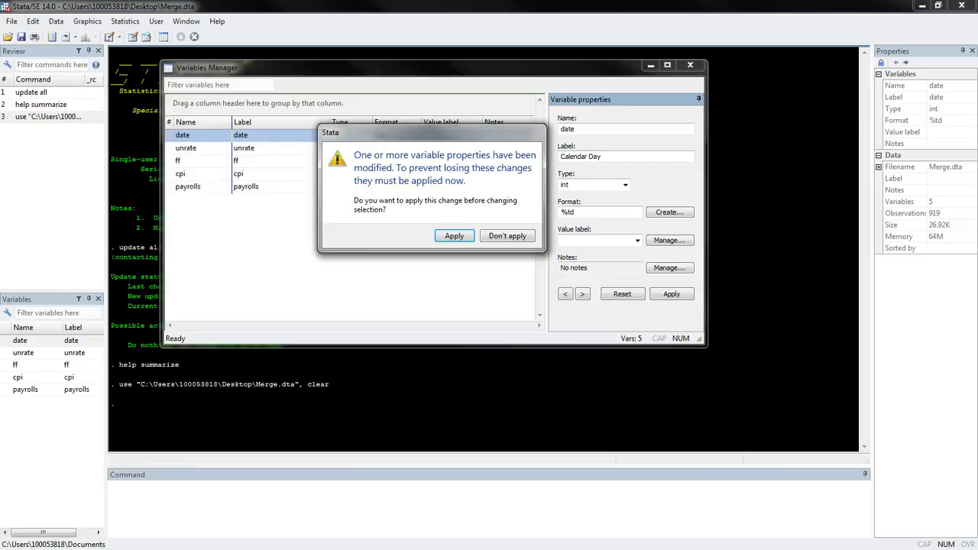
key("Return")
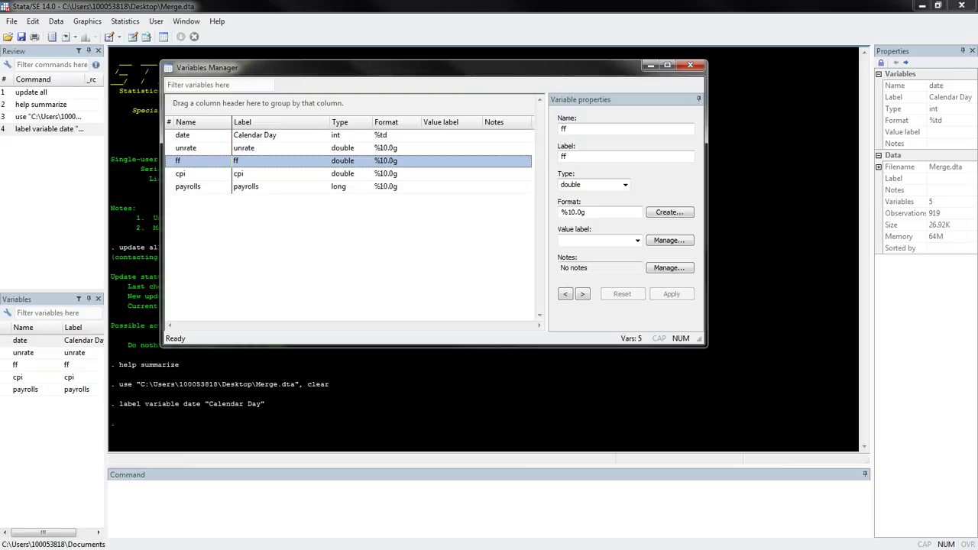
left_click(689, 64)
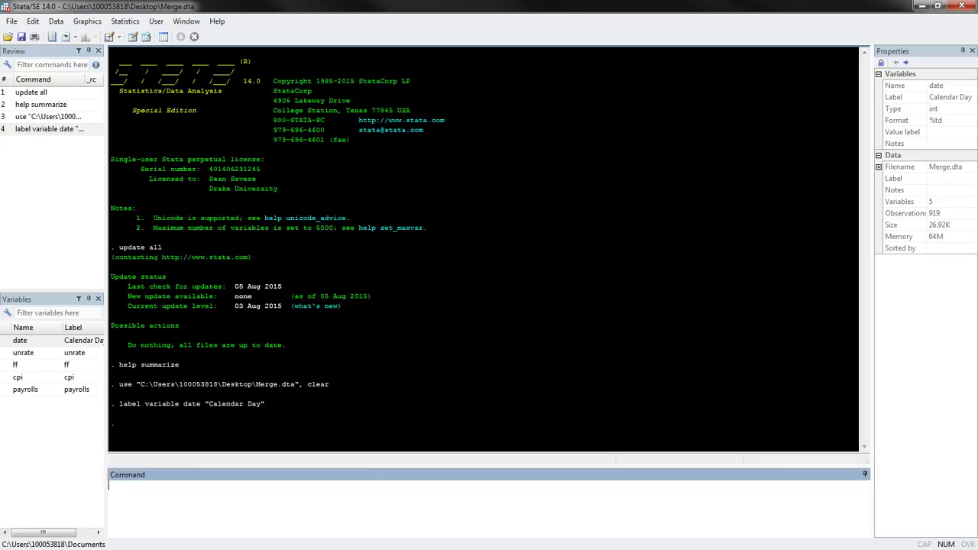
Rename the variable date to calendar_day with the command "rename date calendar_day".
type("rename date calendar")
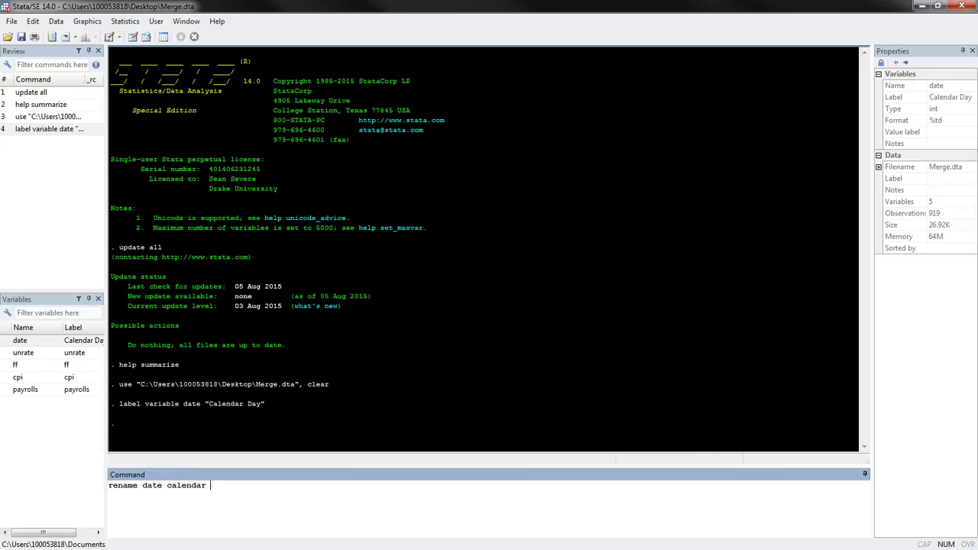
key("BackSpace")
type("_day")
key("Return")
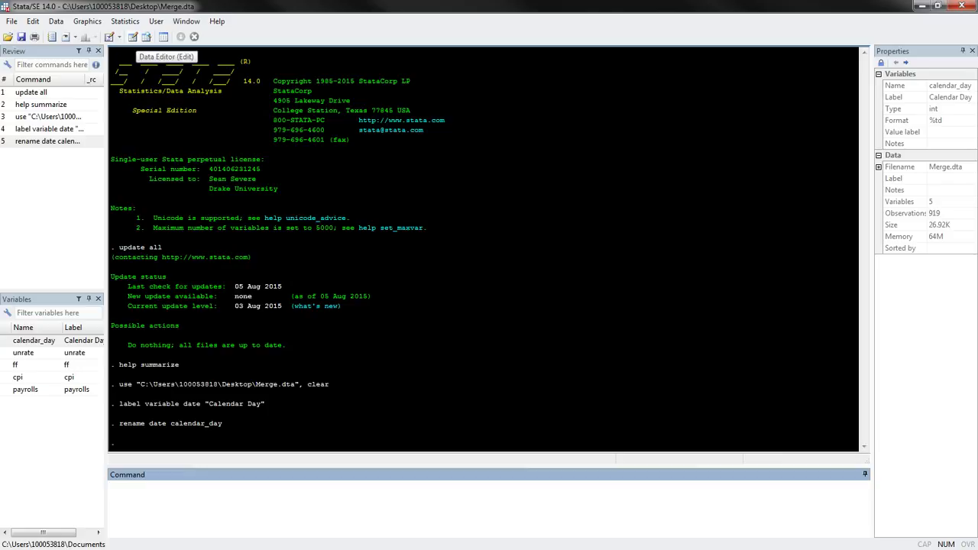
Remove the loaded dataset from memory with the clear command.
type("clear")
key("Return")
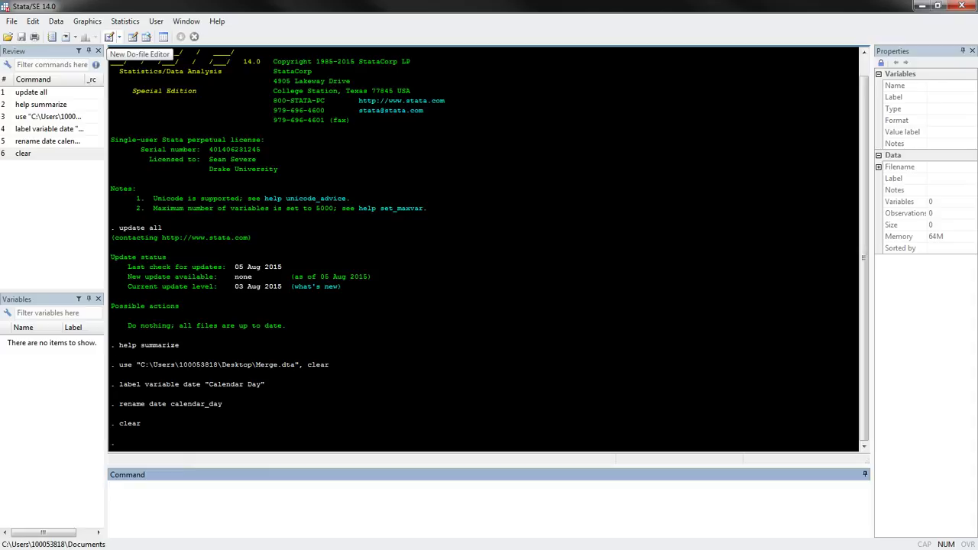
Open a new do-file and write the commands clear, help summarize and update all on separate lines.
left_click(109, 37)
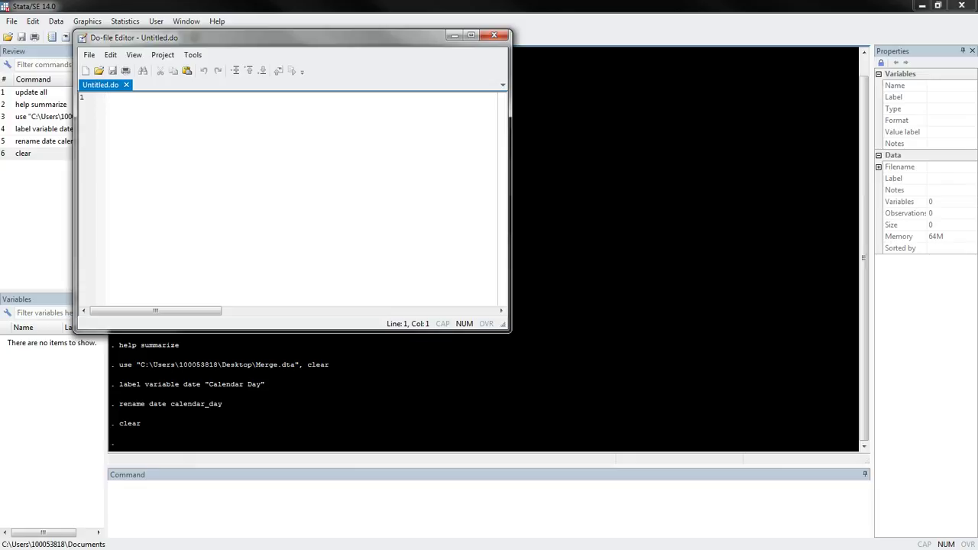
left_click(111, 485)
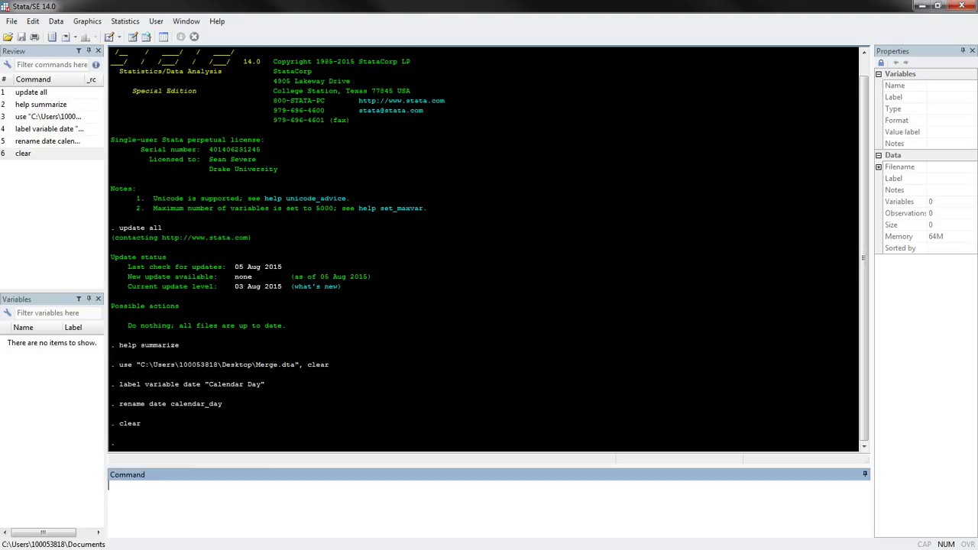
key("ctrl+9")
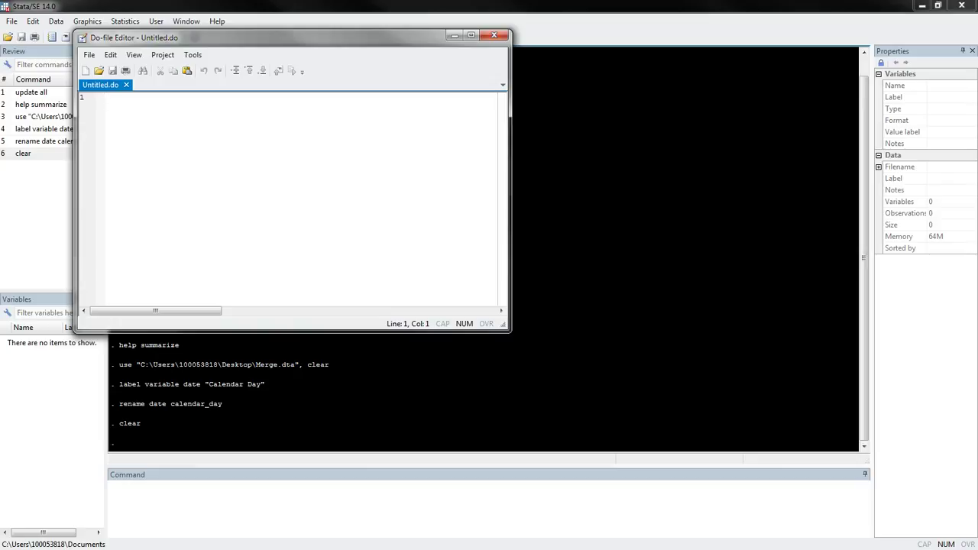
type("clear ")
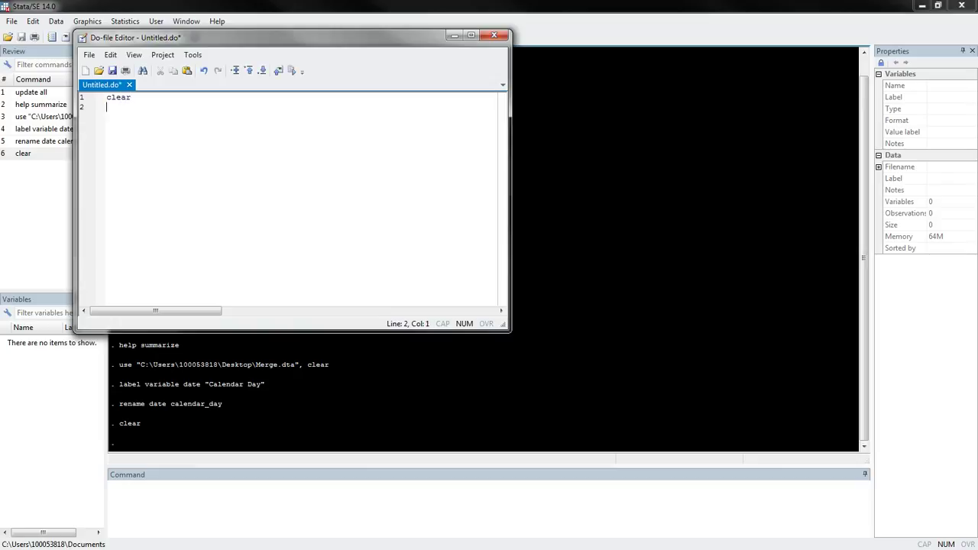
type("help summarize")
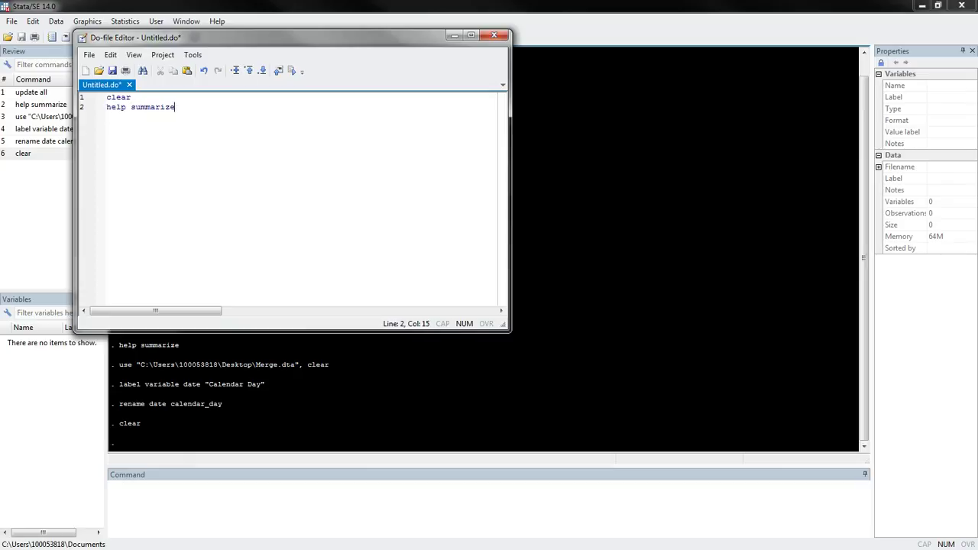
key("Return")
type("update all")
Execute the entire do-file and close the summarize help viewer.
left_click(131, 97)
left_click(175, 107)
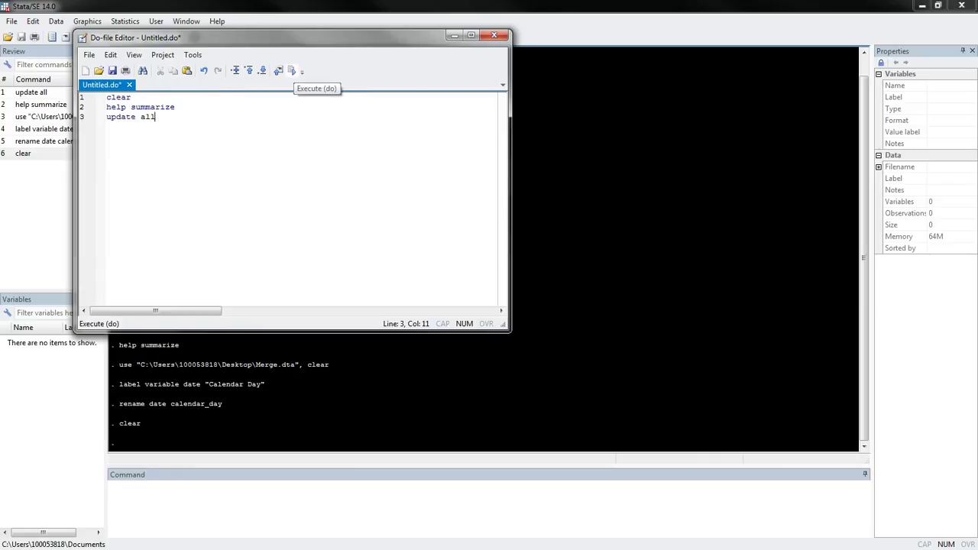
left_click(291, 70)
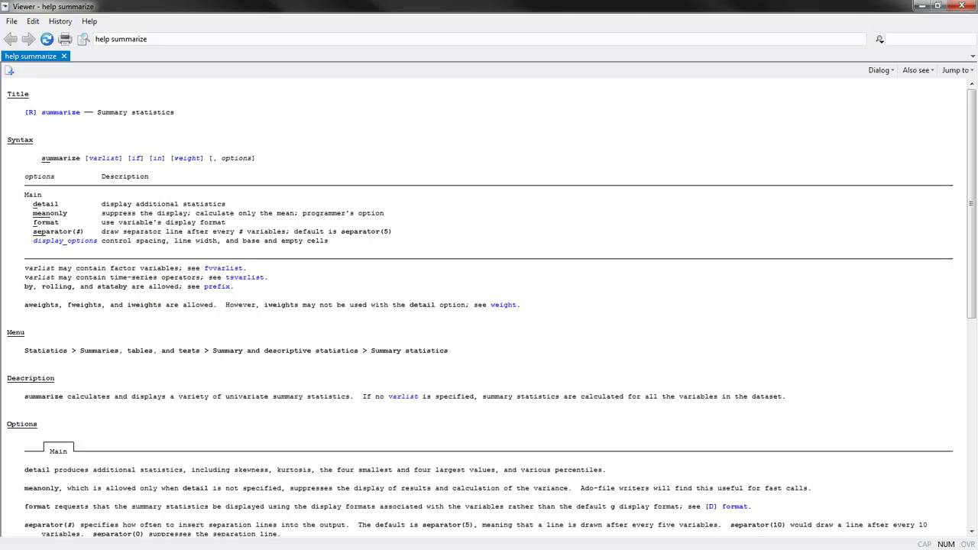
left_click(961, 5)
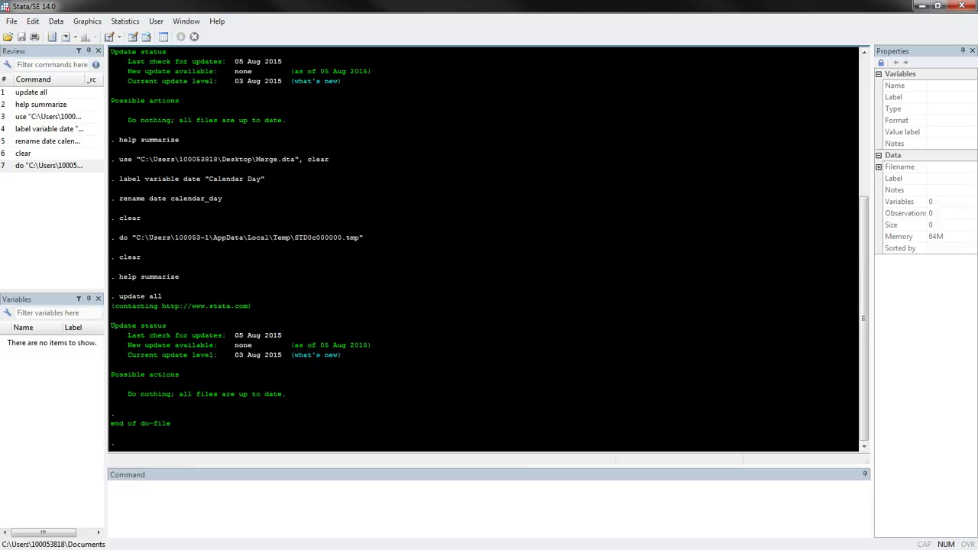
Execute only the clear and help summarize lines of the do-file, close the help viewer and return to the results.
key("alt+Tab")
left_click(107, 126)
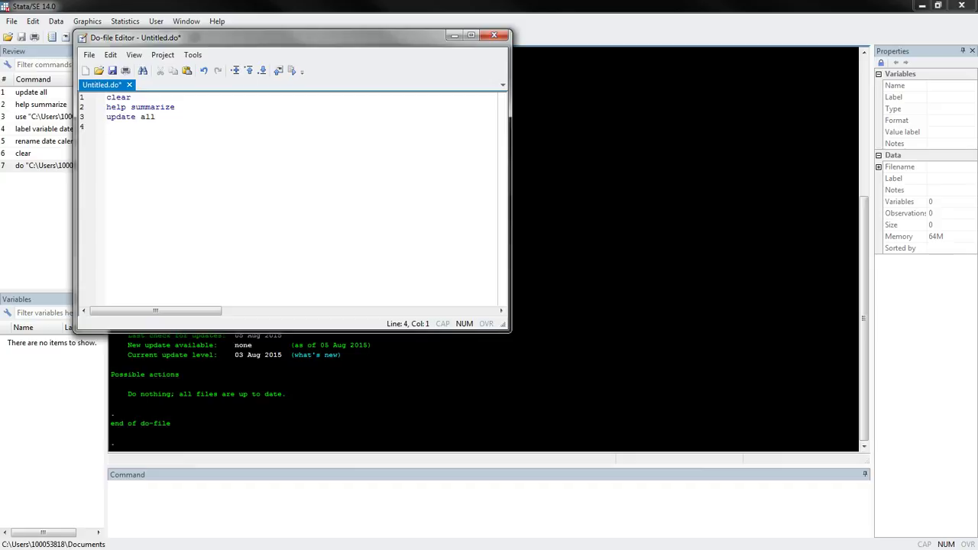
left_click(178, 107)
left_click_drag(175, 107, 106, 97)
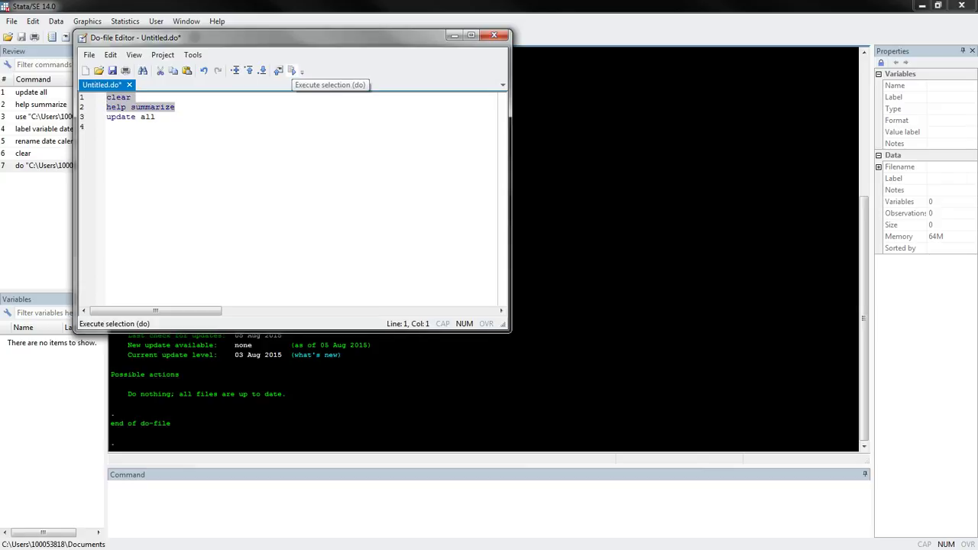
left_click(291, 71)
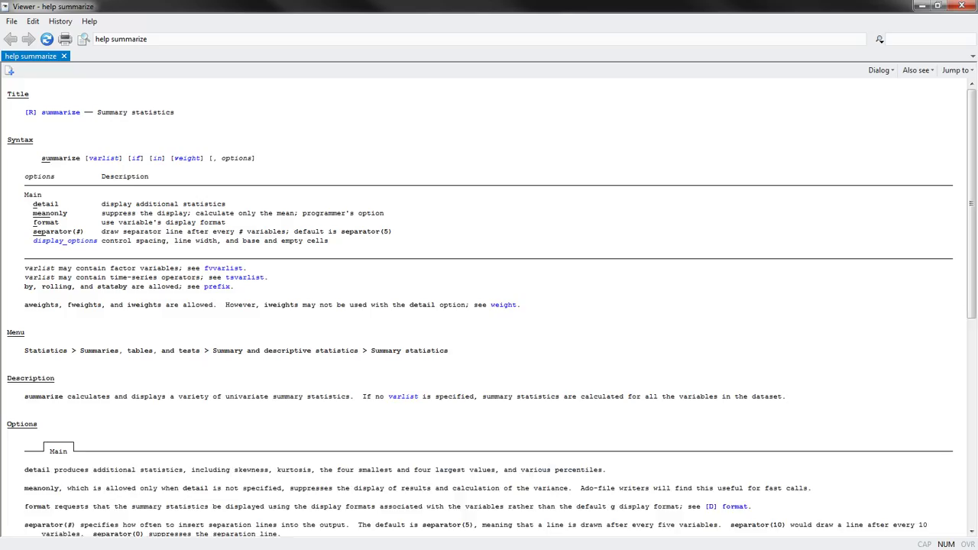
key("alt+F4")
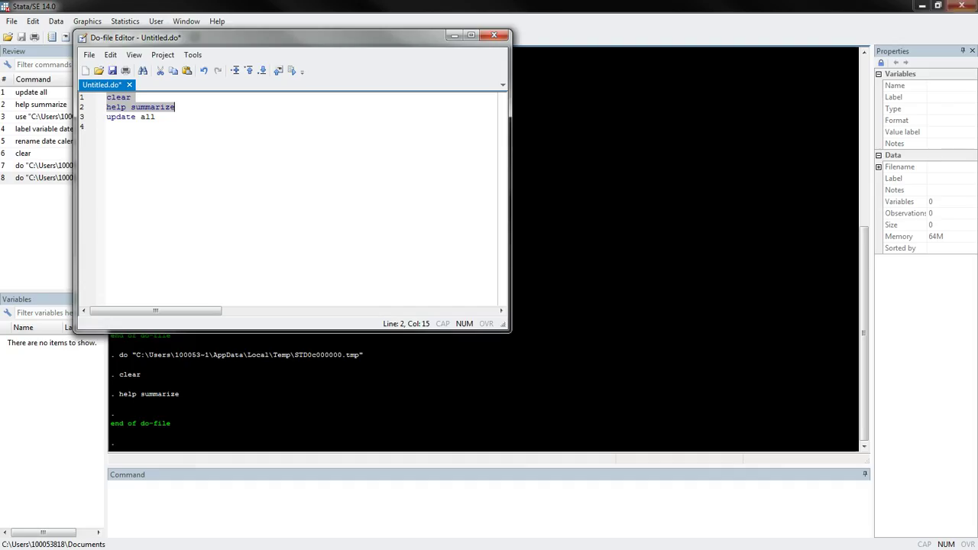
key("alt+Tab")
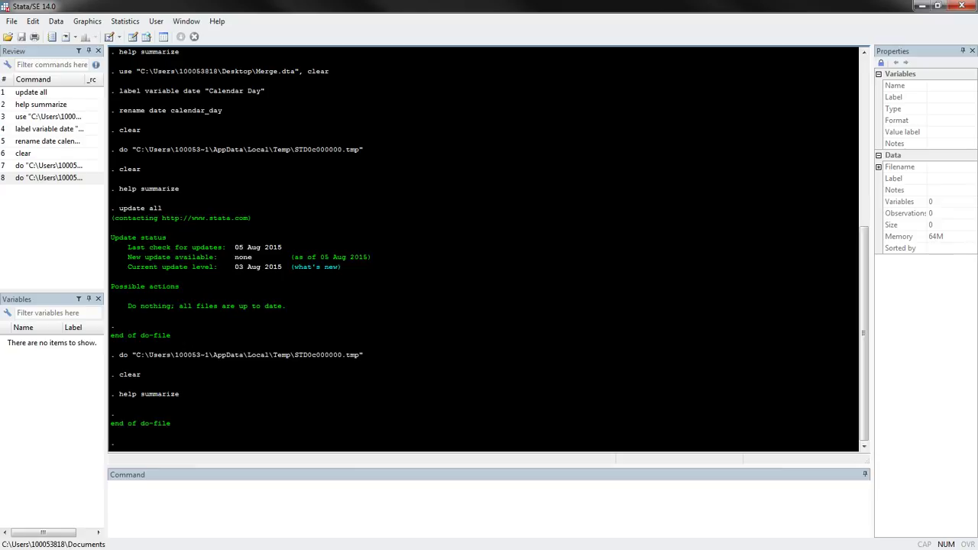
Execute only the help summarize and update all lines of the do-file.
key("alt+Tab")
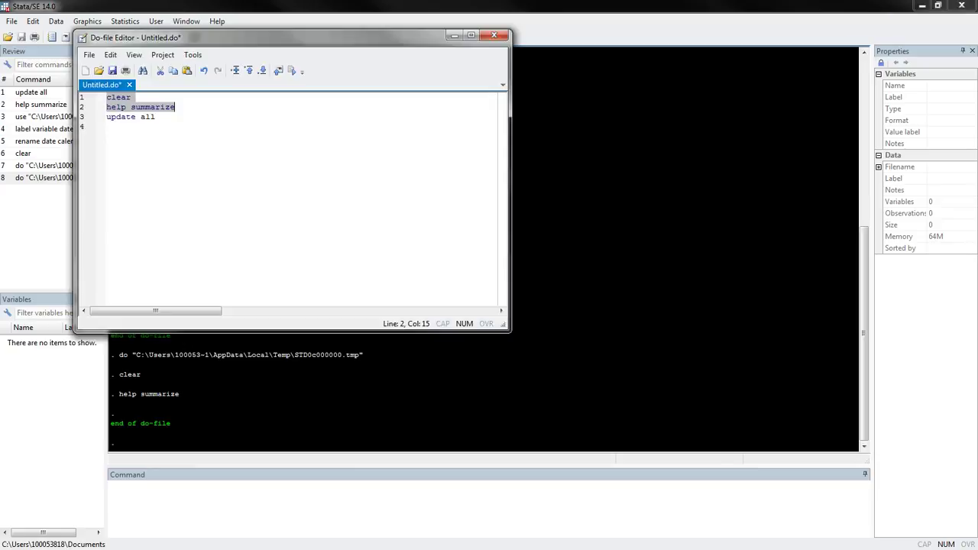
left_click(107, 127)
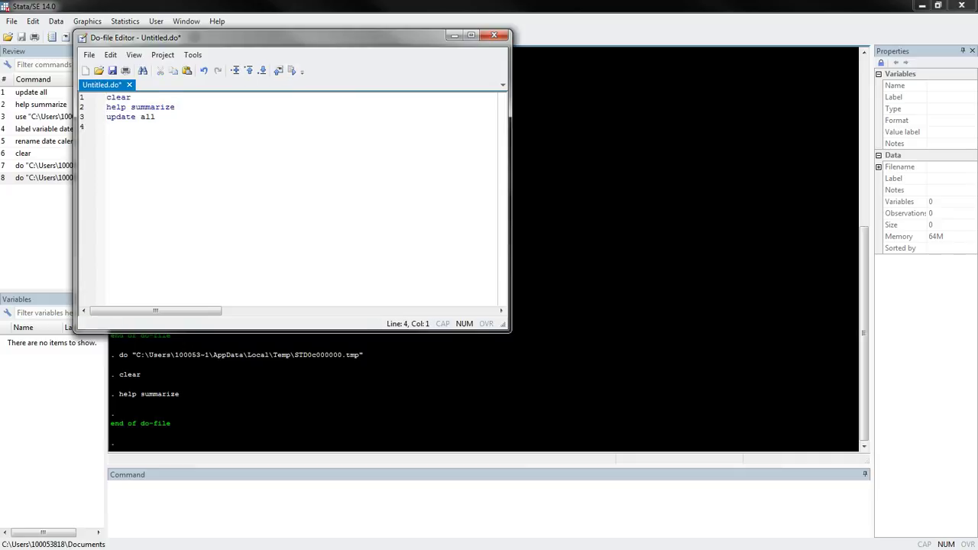
left_click_drag(107, 127, 107, 107)
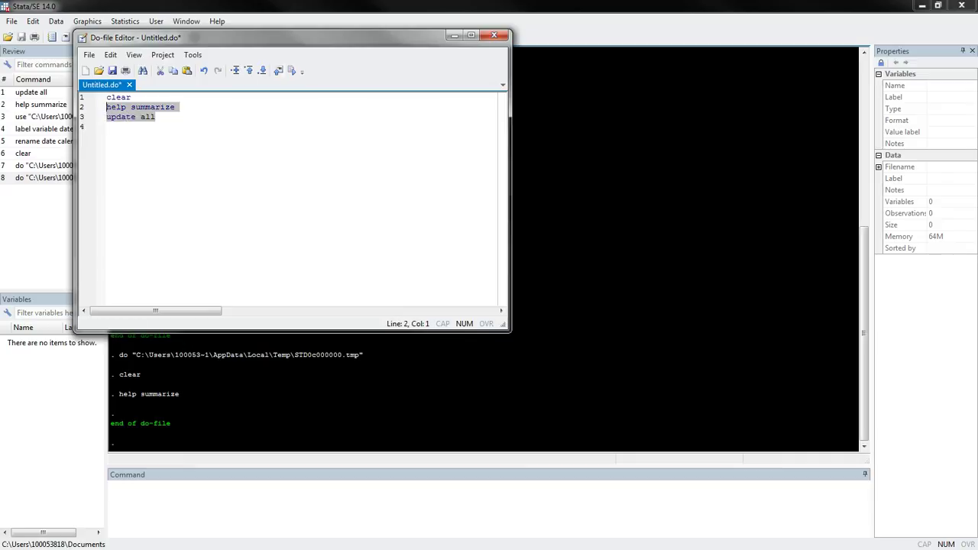
left_click(292, 70)
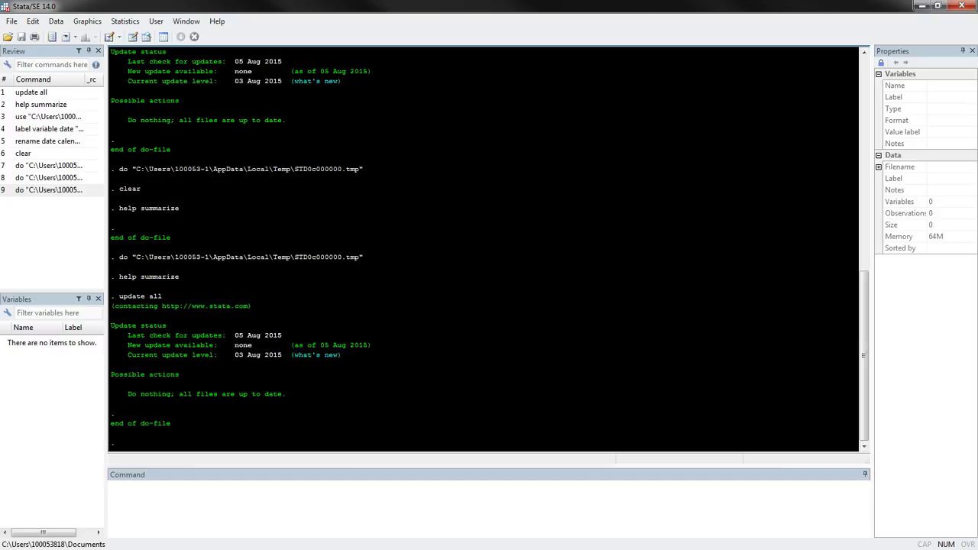
Bring the do-file back up, select all its lines, and close the Do-file Editor without saving the changes.
left_click(110, 485)
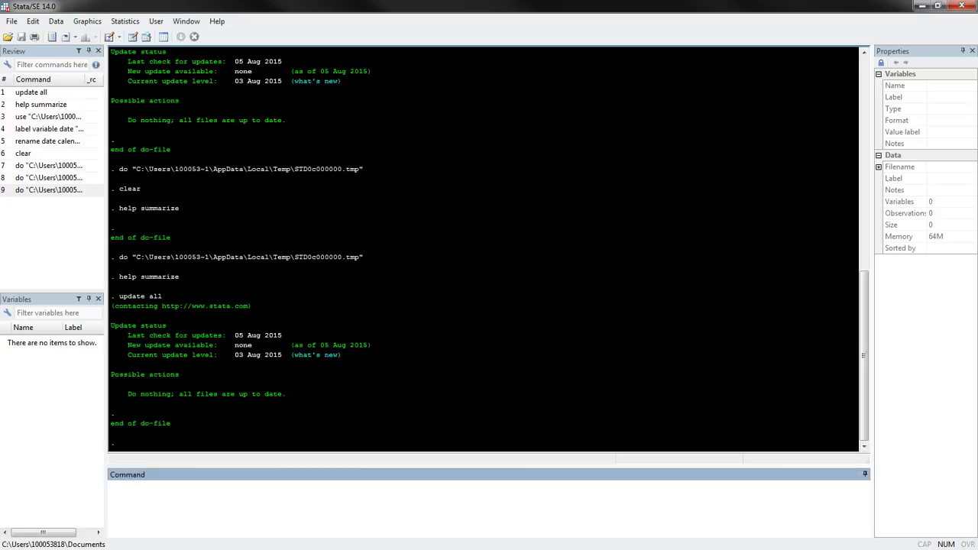
key("ctrl+9")
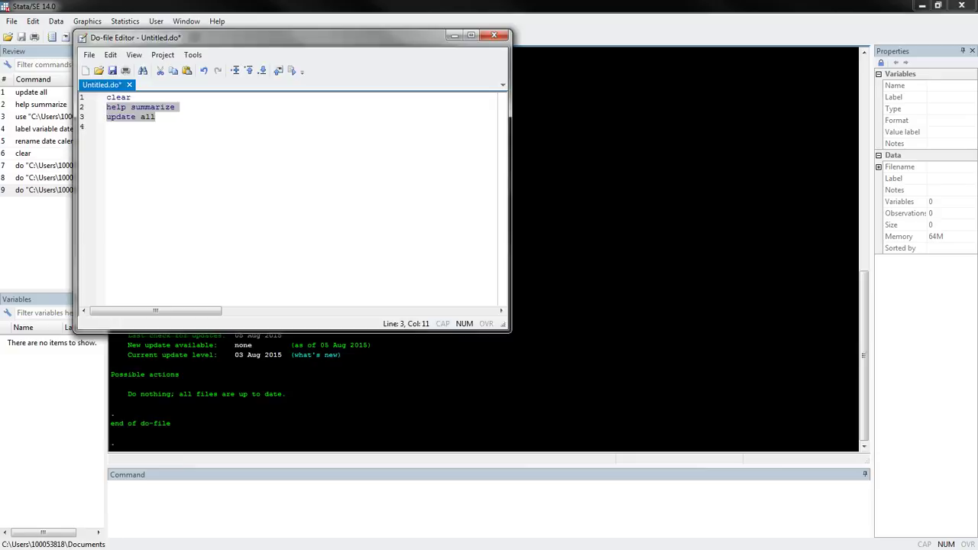
left_click(108, 127)
key("ctrl+a")
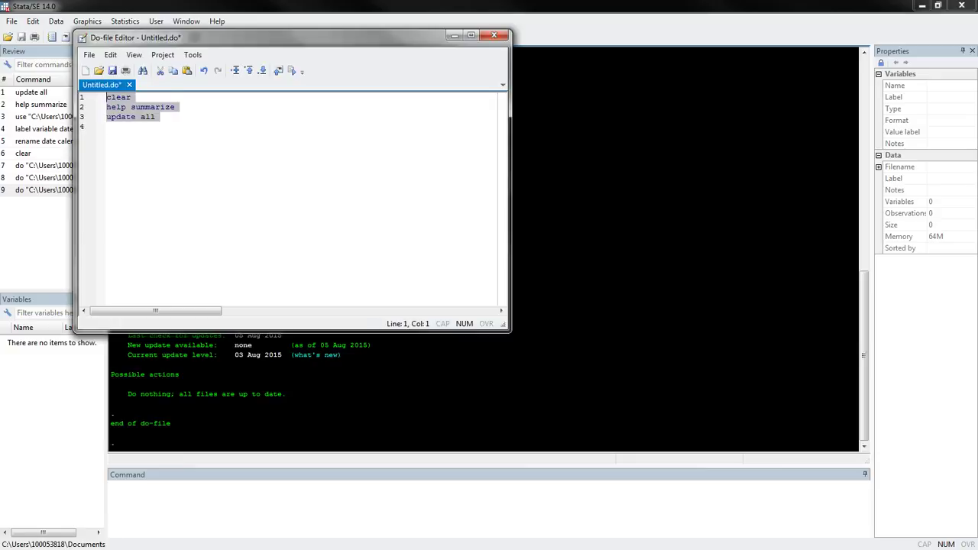
left_click(494, 35)
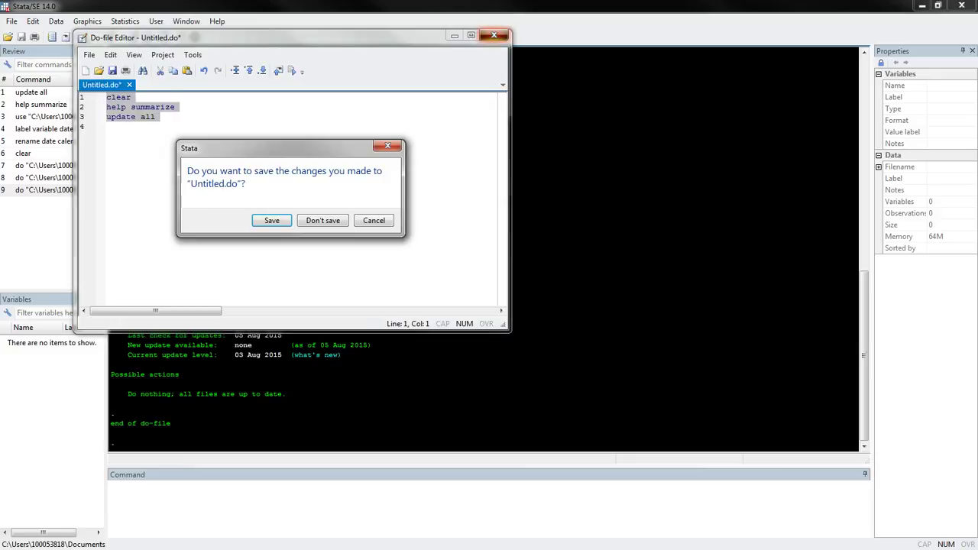
left_click(323, 220)
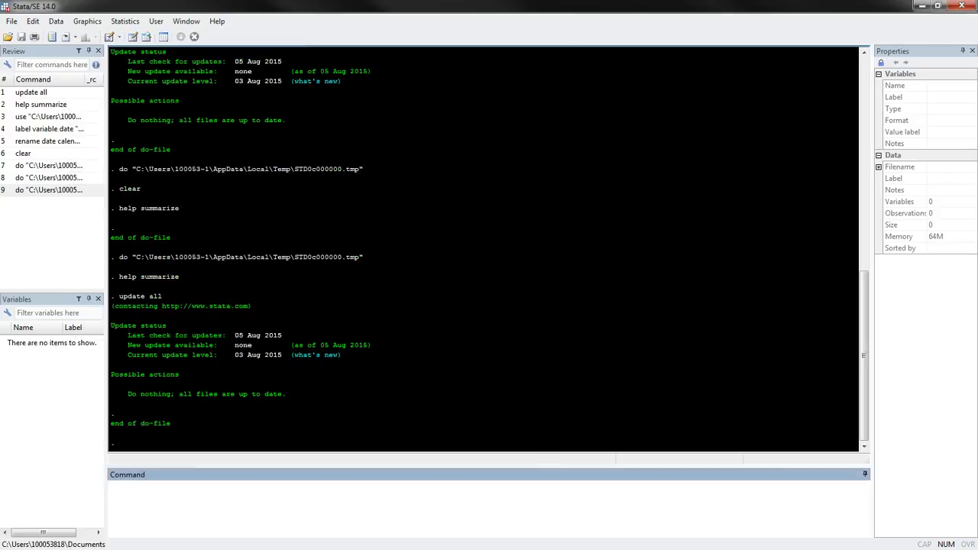